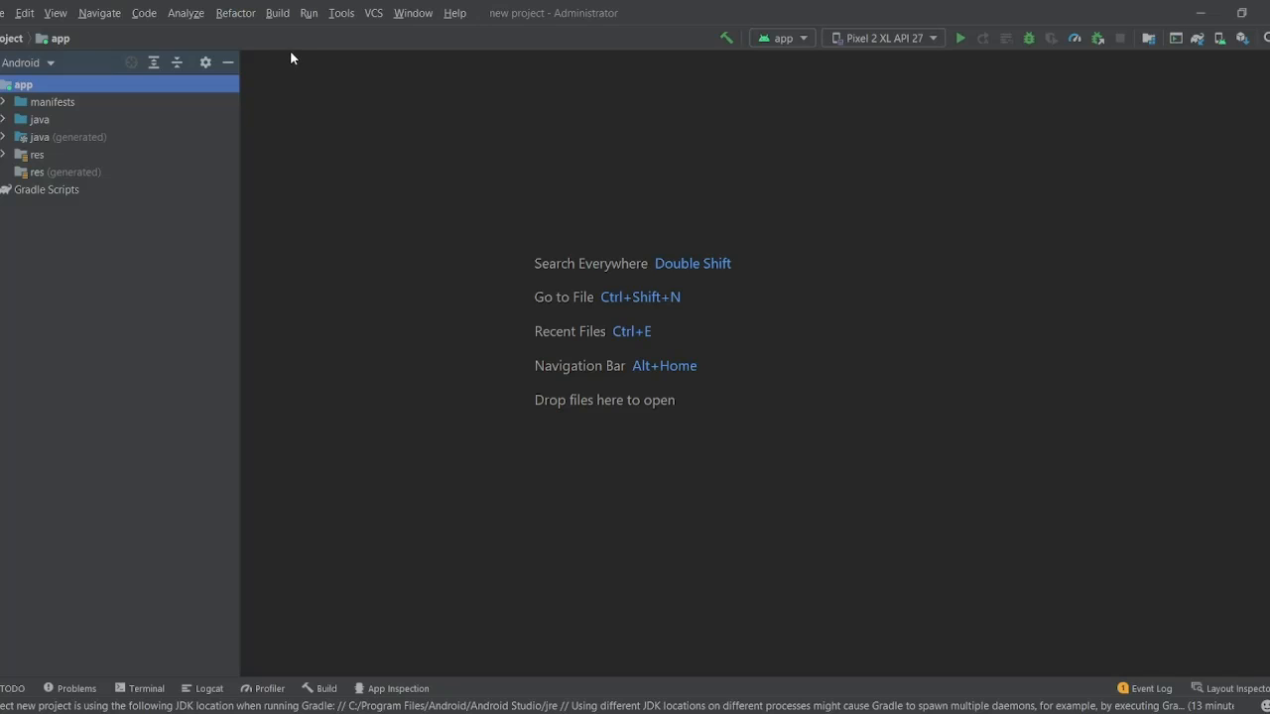
- Open the Build menu to reach Generate Signed Bundle / APK
click(279, 17)
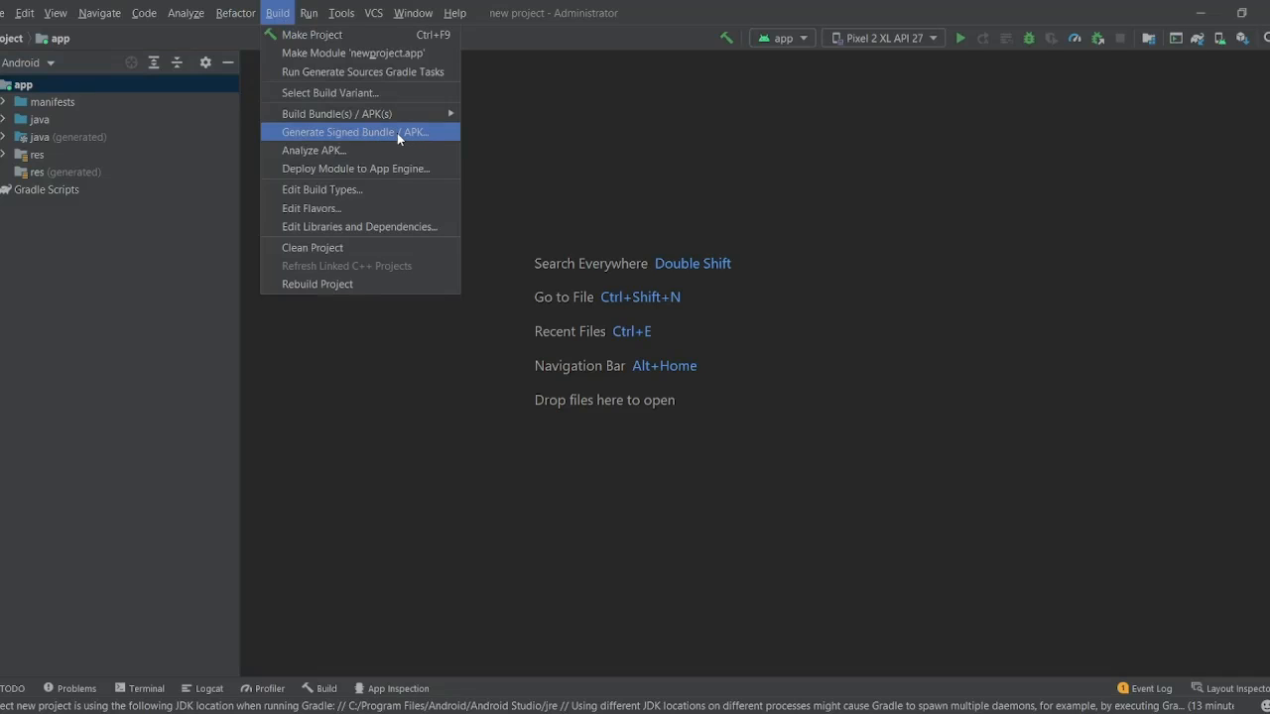
- Start Generate Signed Bundle / APK as an Android App Bundle and continue to key store details
click(399, 133)
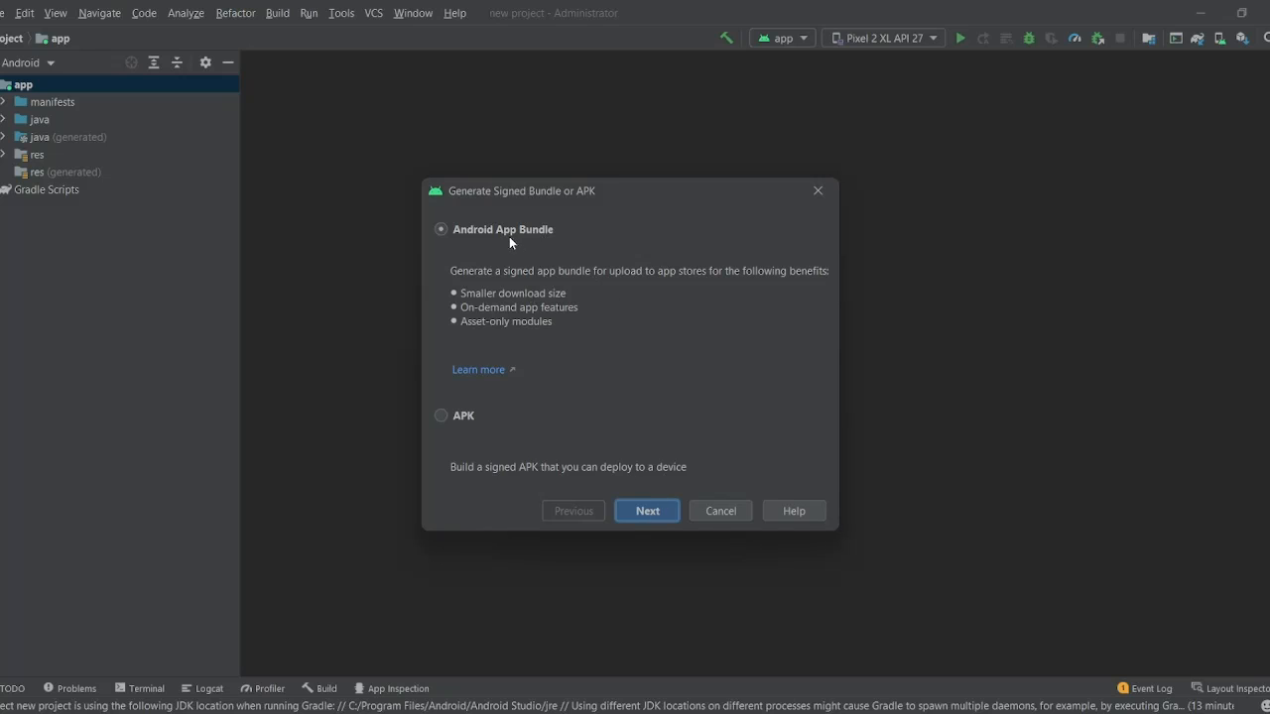
click(642, 512)
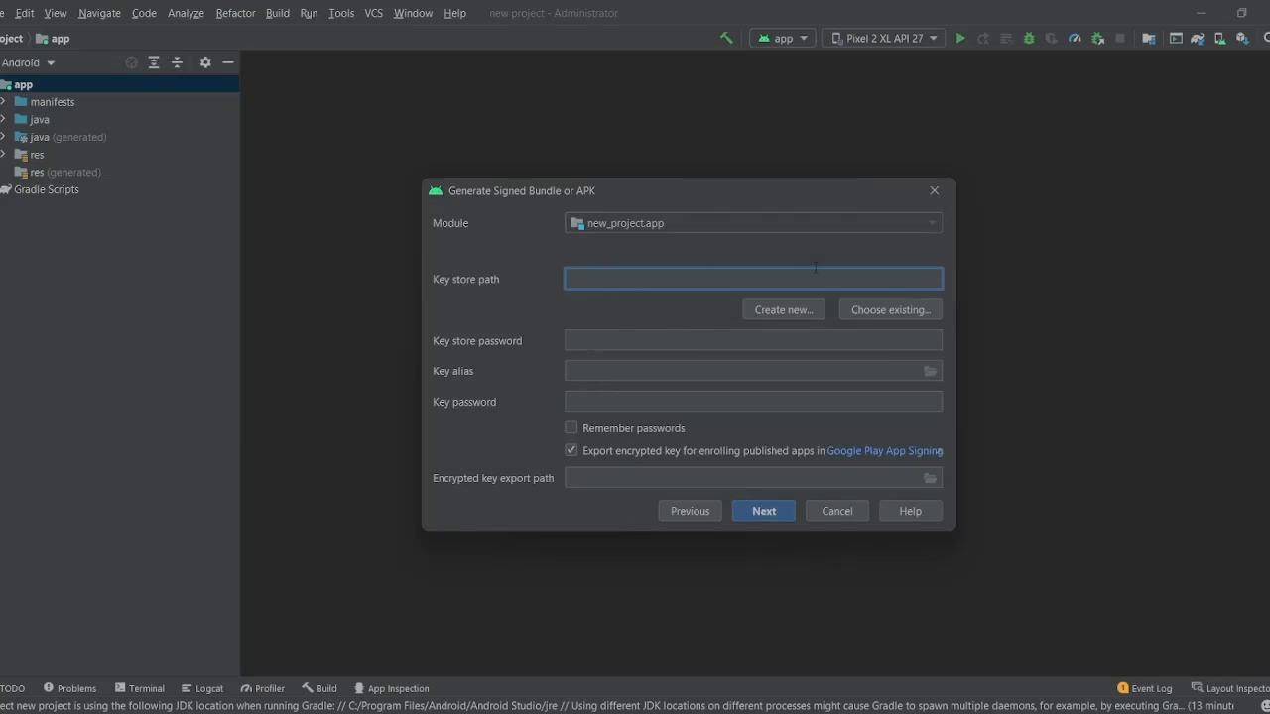
- Create a new key store file named keystoresample.jks in the user's home folder
click(784, 312)
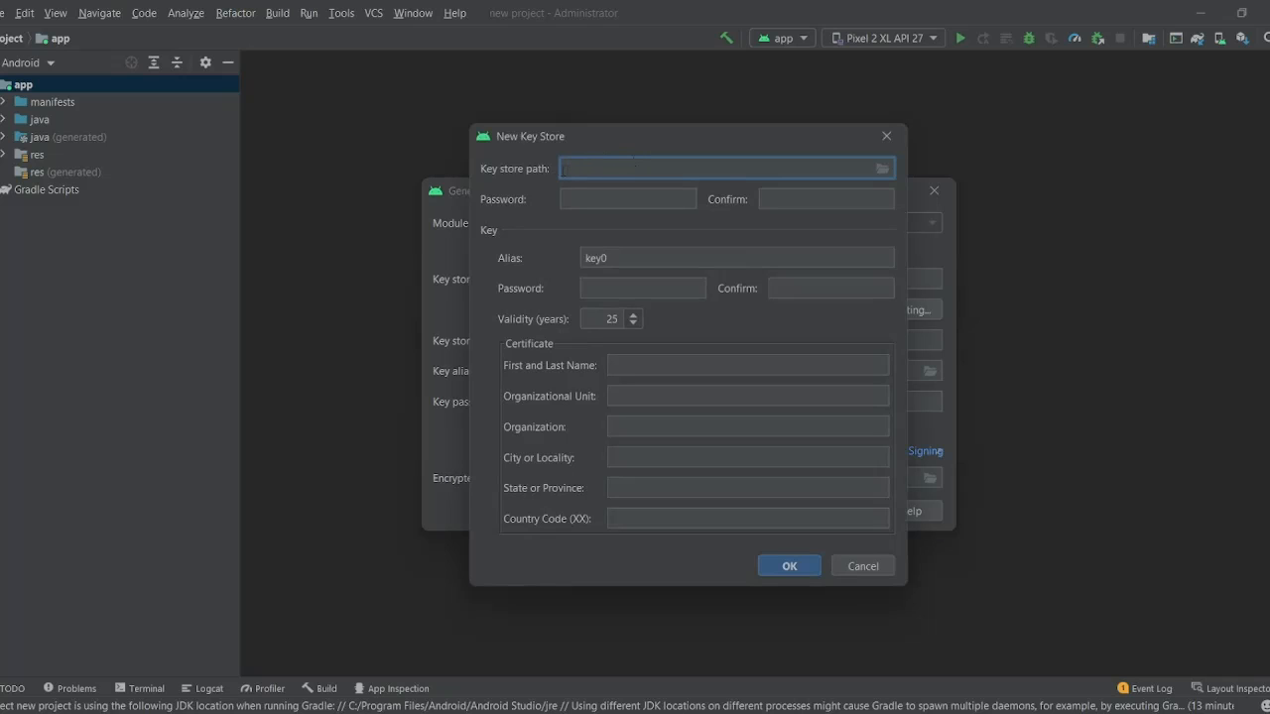
click(881, 169)
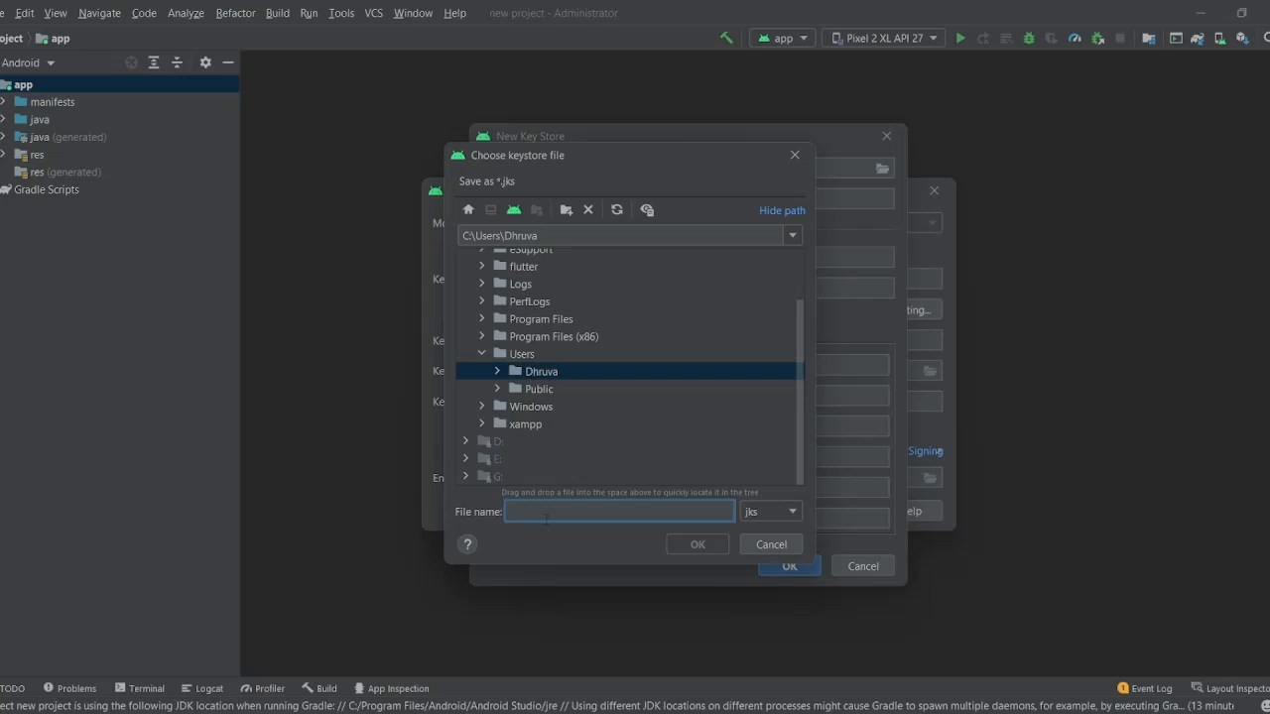
text(key)
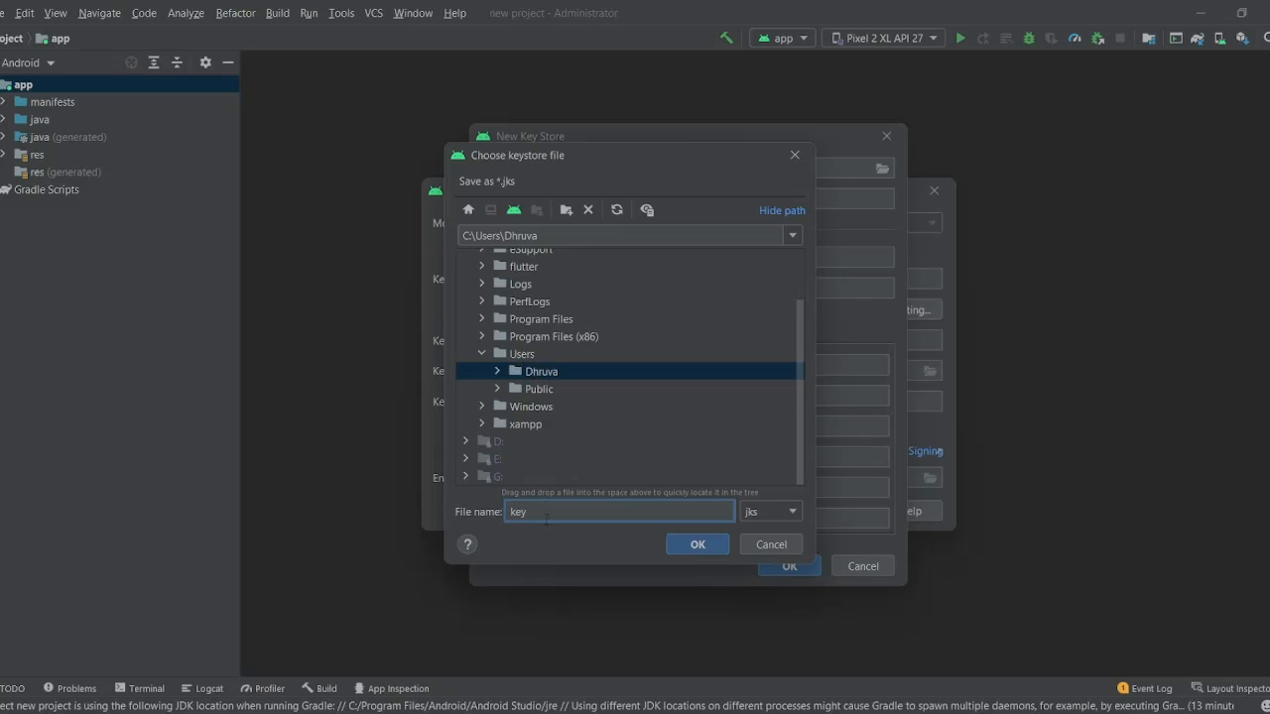
text(storesample)
key(Return)
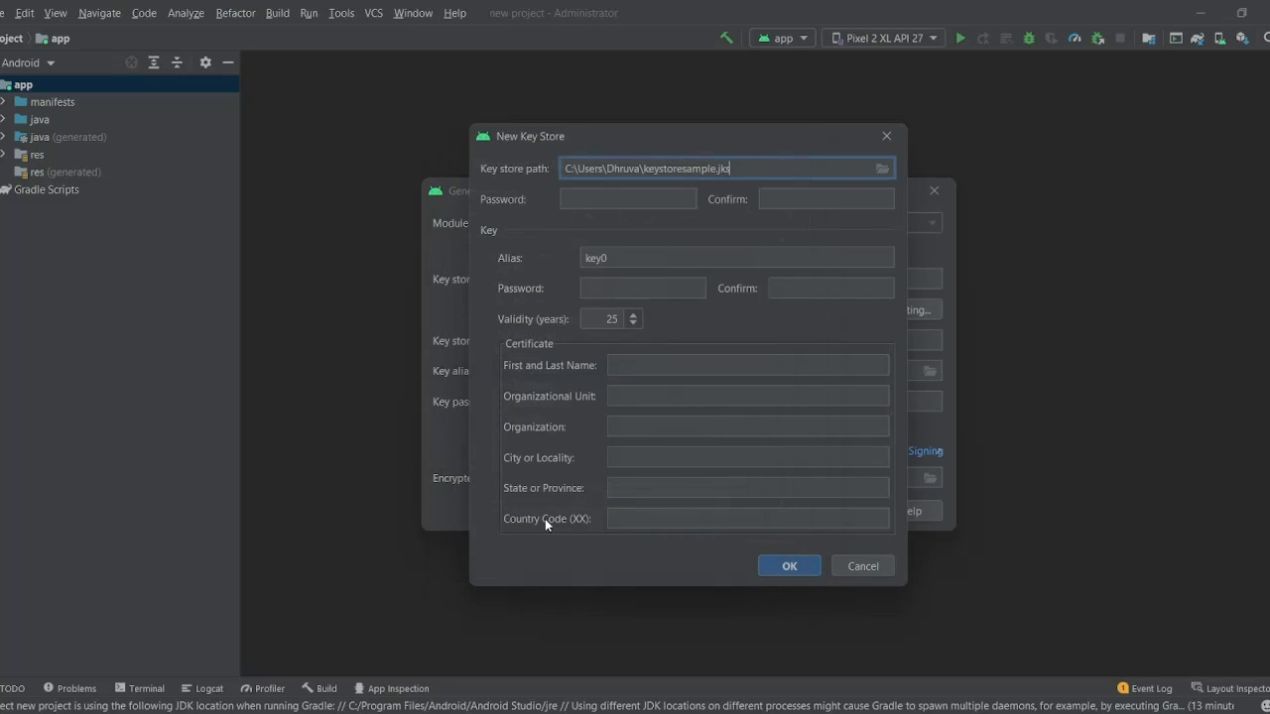
- Enter the key store password
click(612, 208)
text(12345)
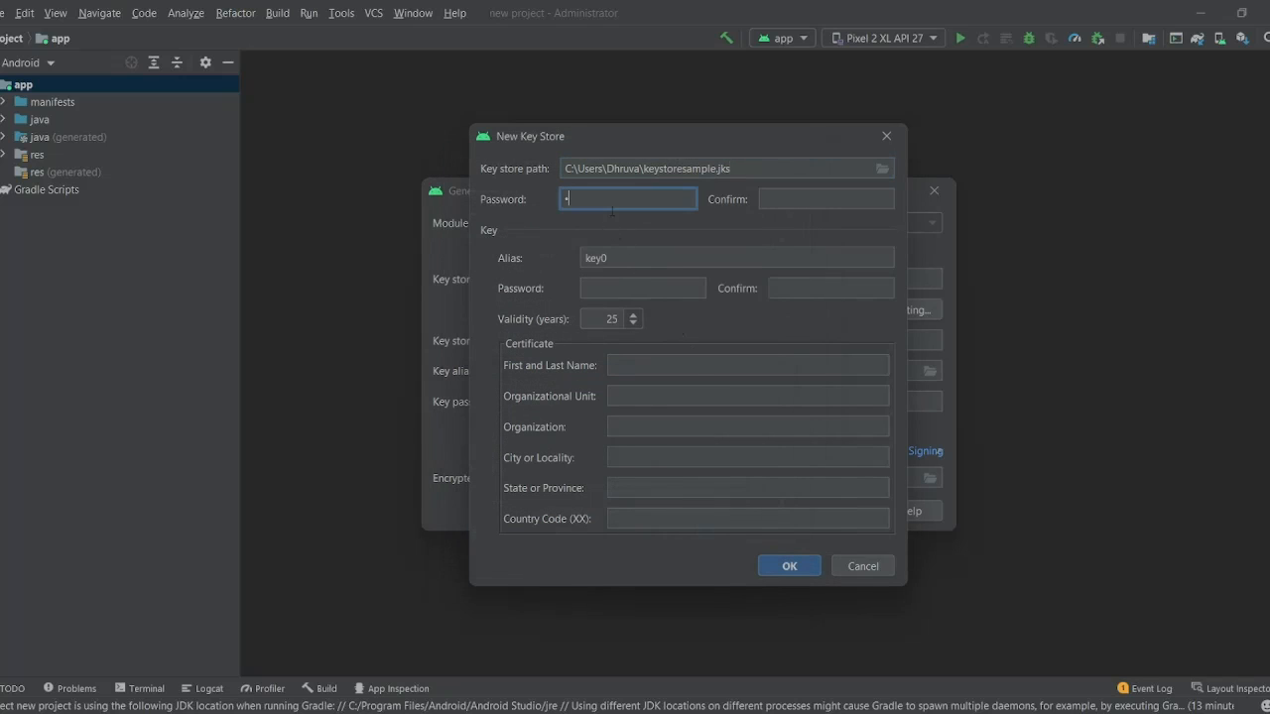
text(6)
click(822, 188)
text(123456)
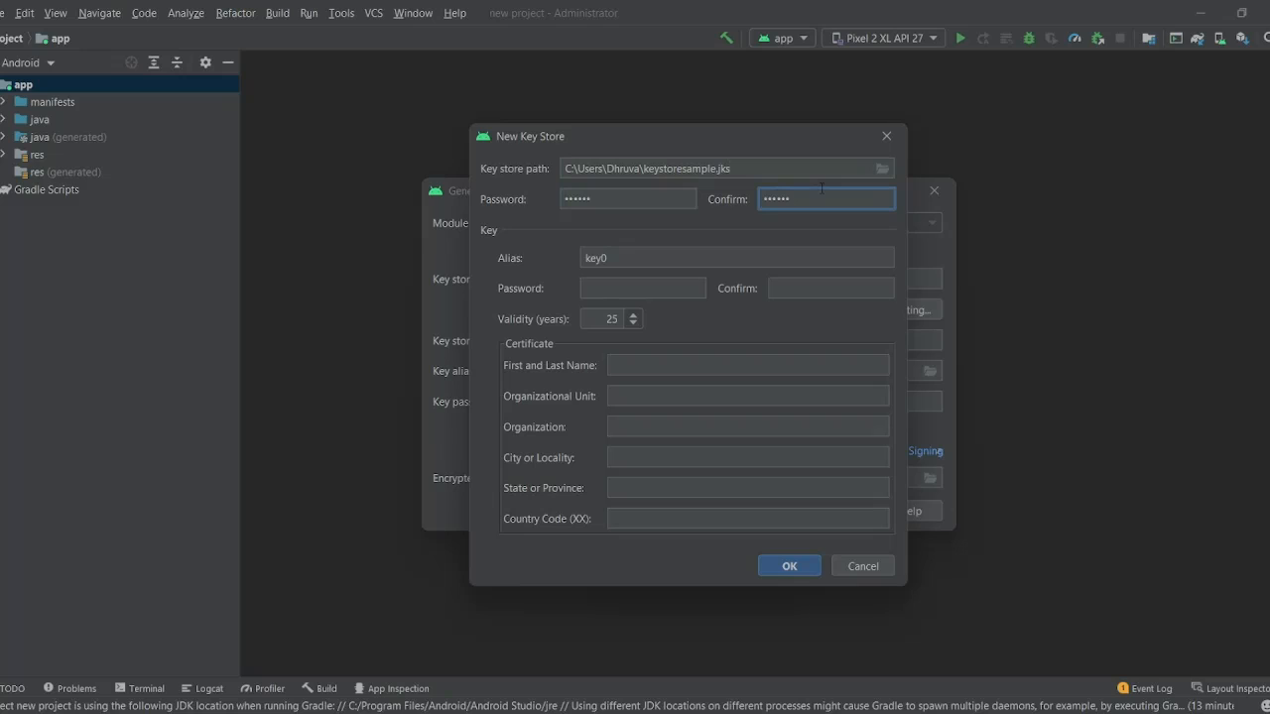
key(shift+Tab)
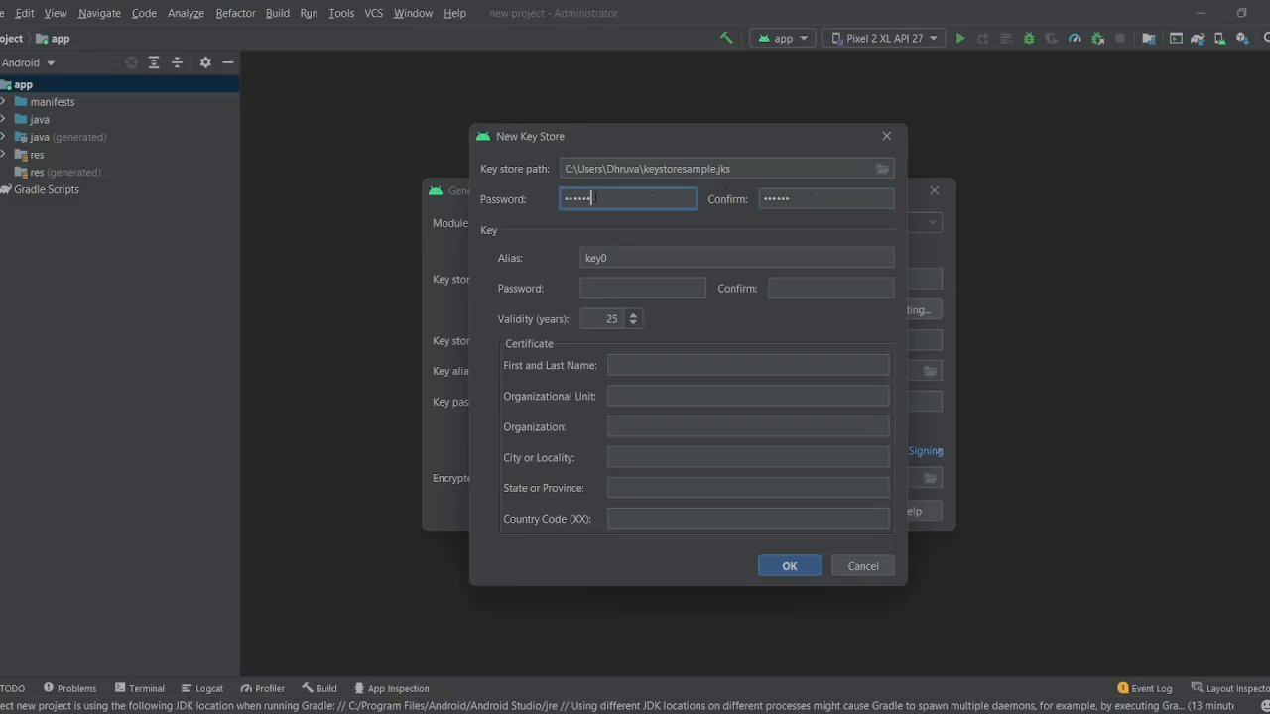
- Rename the key alias from key0 to keystore
click(634, 255)
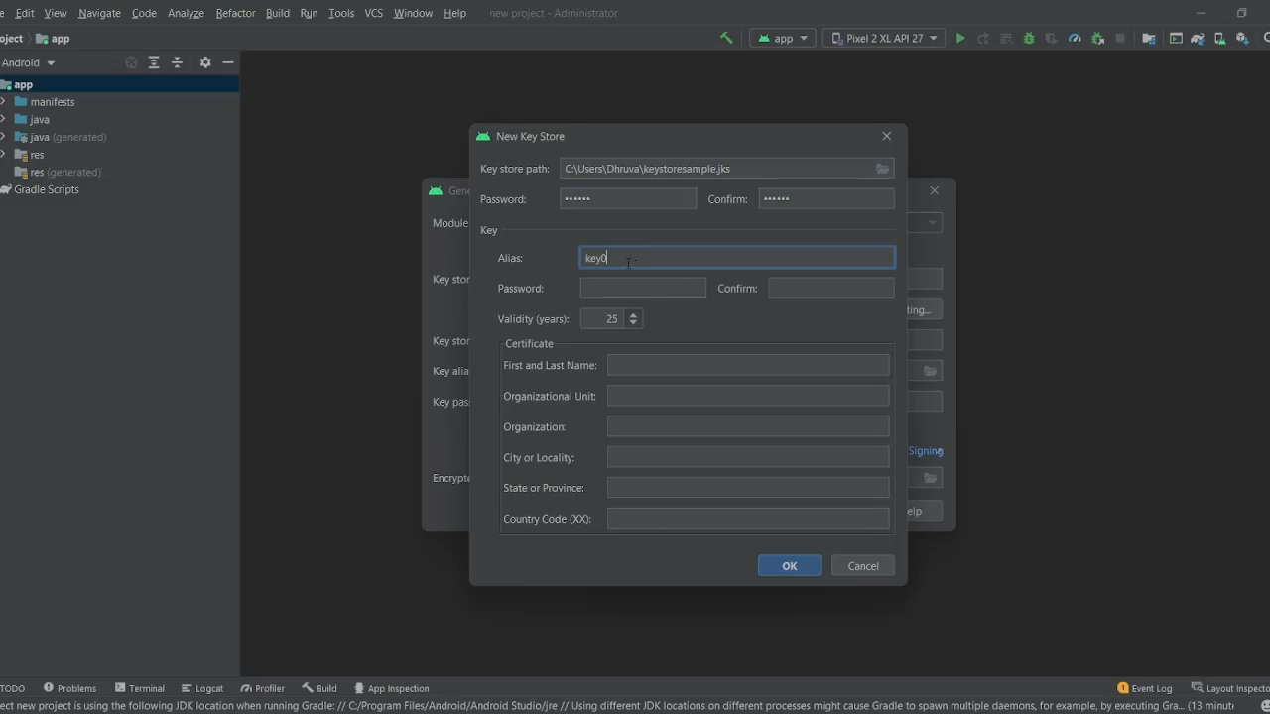
key(BackSpace)
text(Store)
click(640, 281)
click(604, 256)
key(BackSpace)
text(s)
- Enter and confirm the key's own password
click(639, 282)
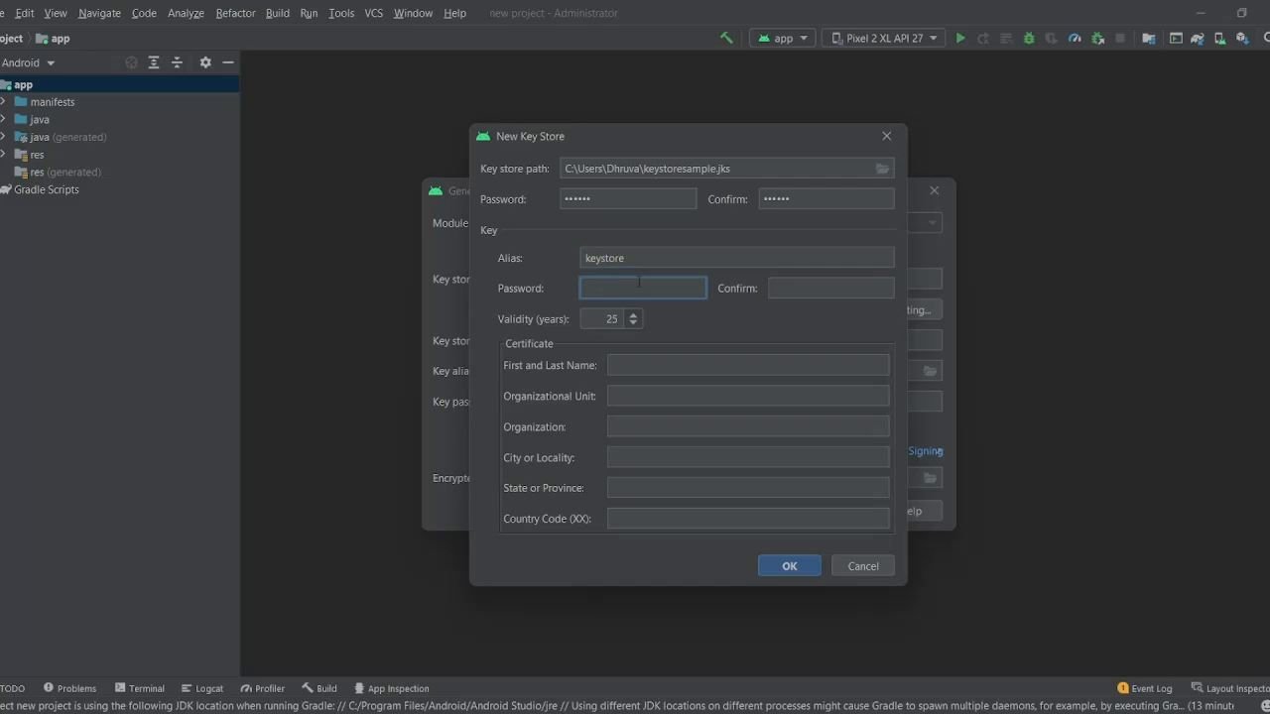
text(123456)
key(ctrl+a)
double_click(588, 198)
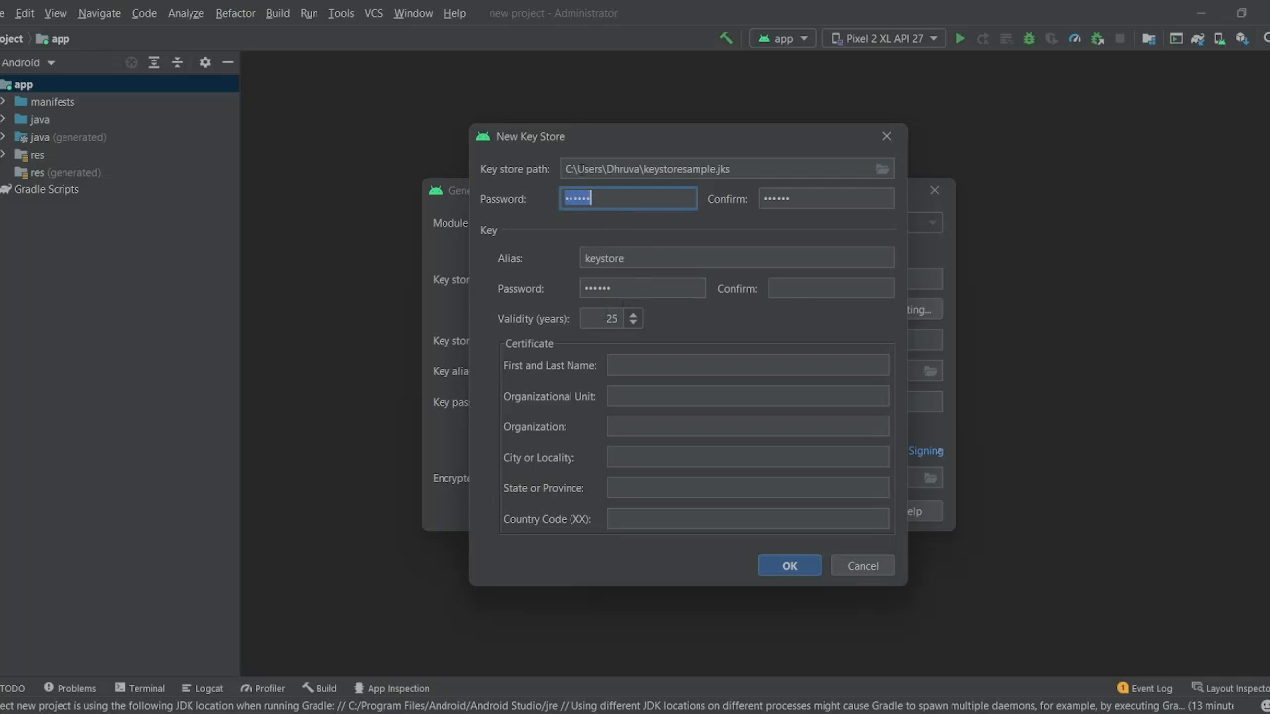
click(801, 287)
text(12345)
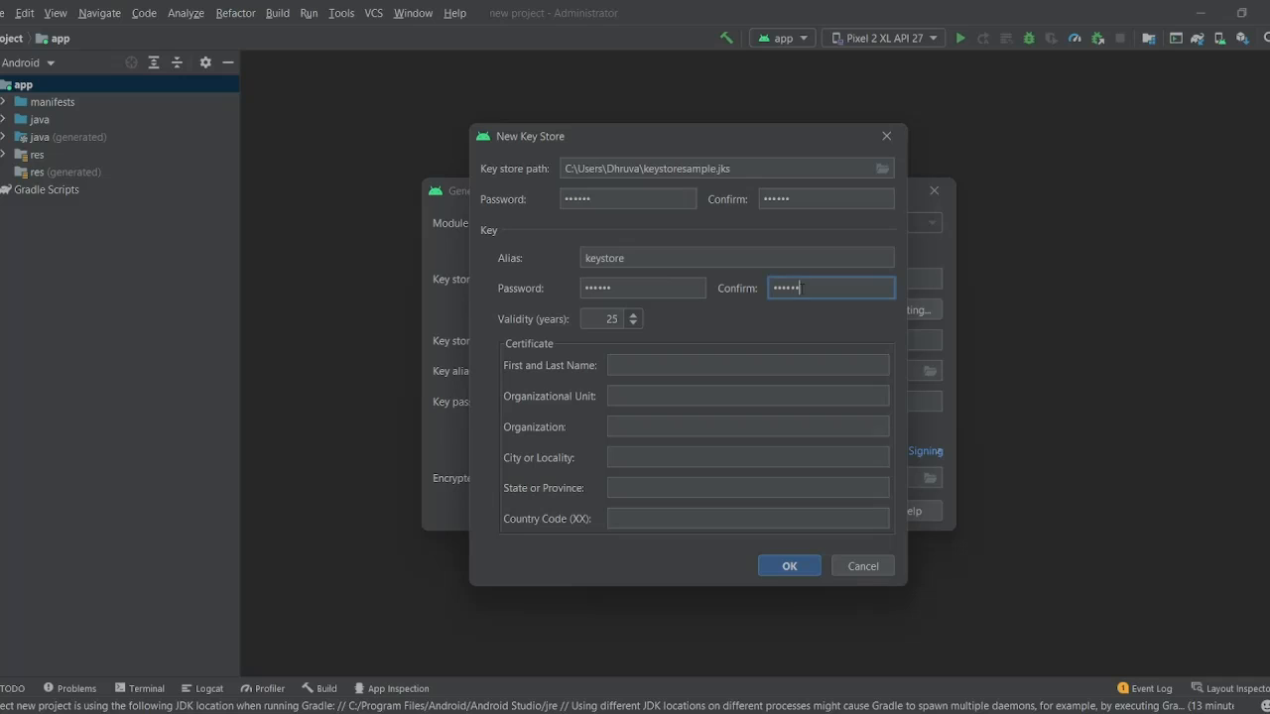
text(6)
click(694, 354)
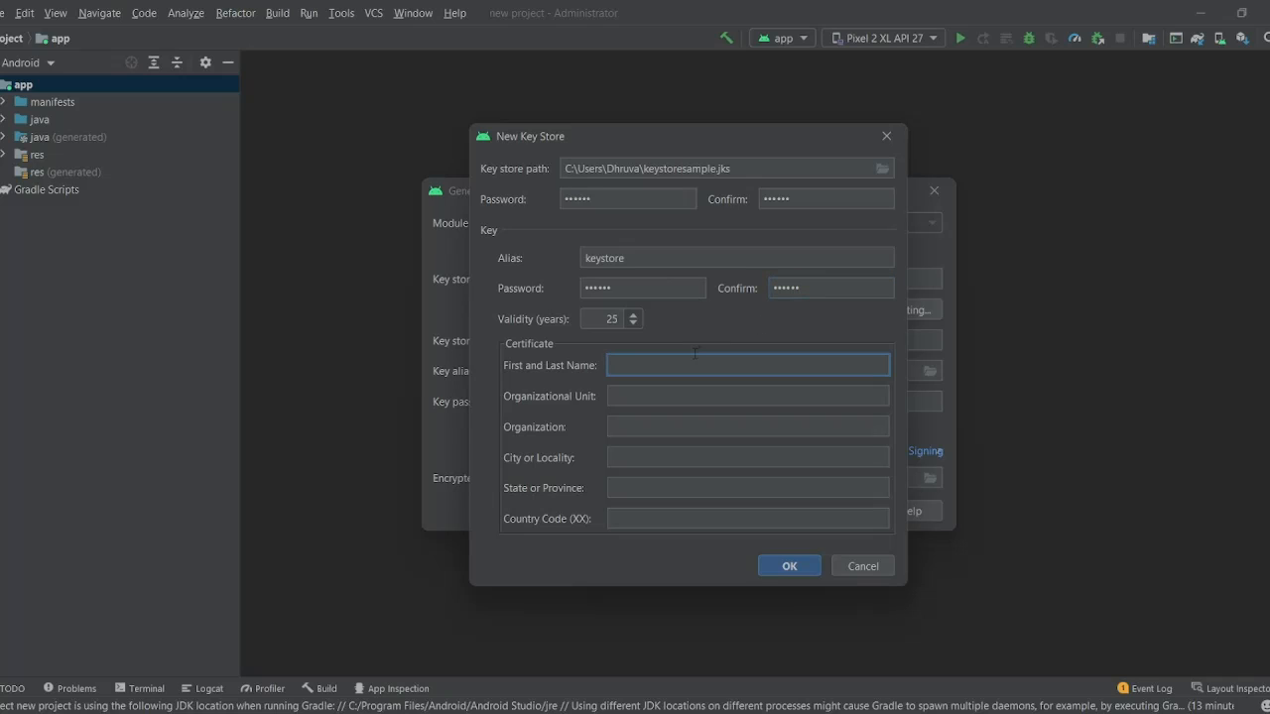
- Enter the certificate owner's full name and country code IN
text(Dhruva r)
click(710, 519)
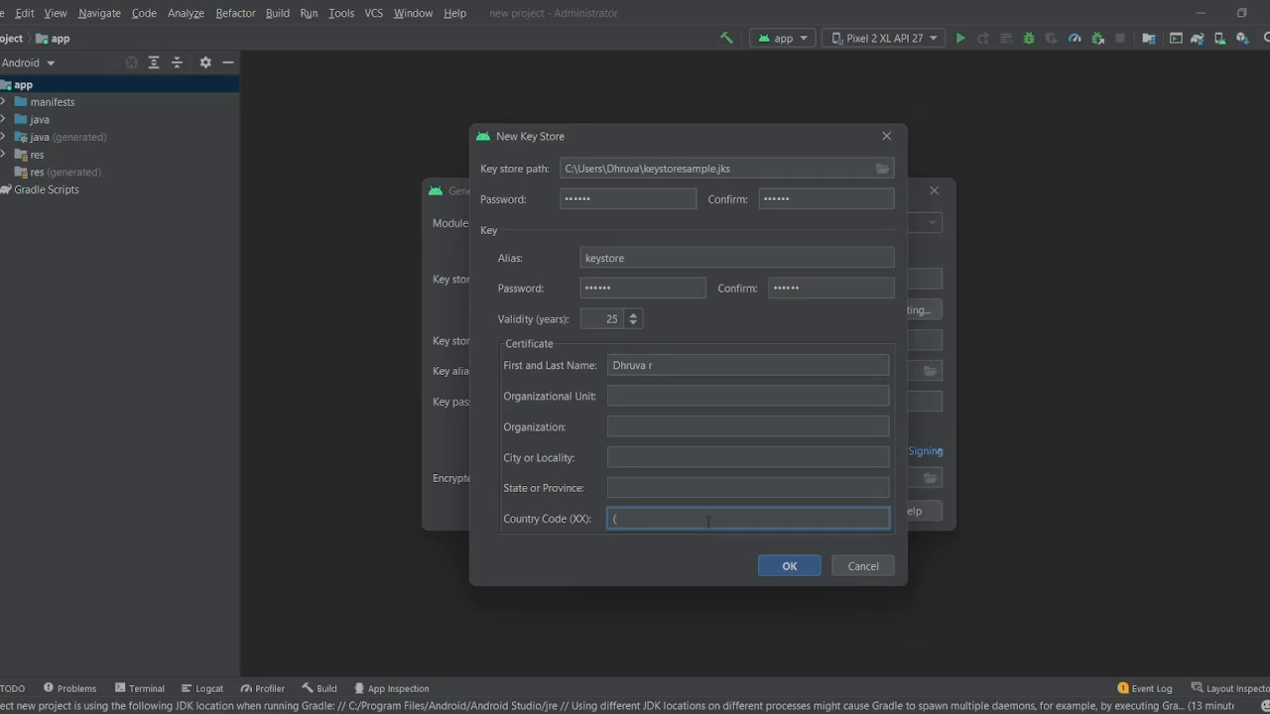
text(IN)
click(657, 369)
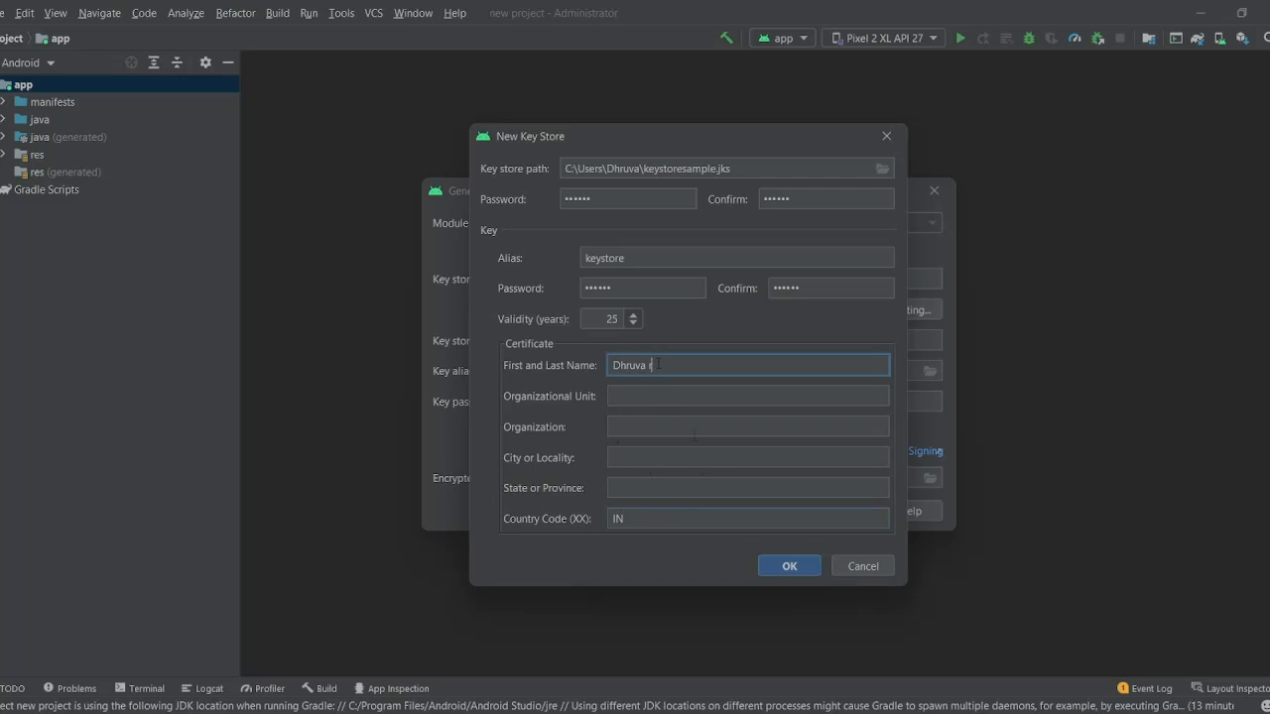
key(BackSpace)
text(R)
- Set the key validity to 50 years and confirm the new key store
click(633, 314)
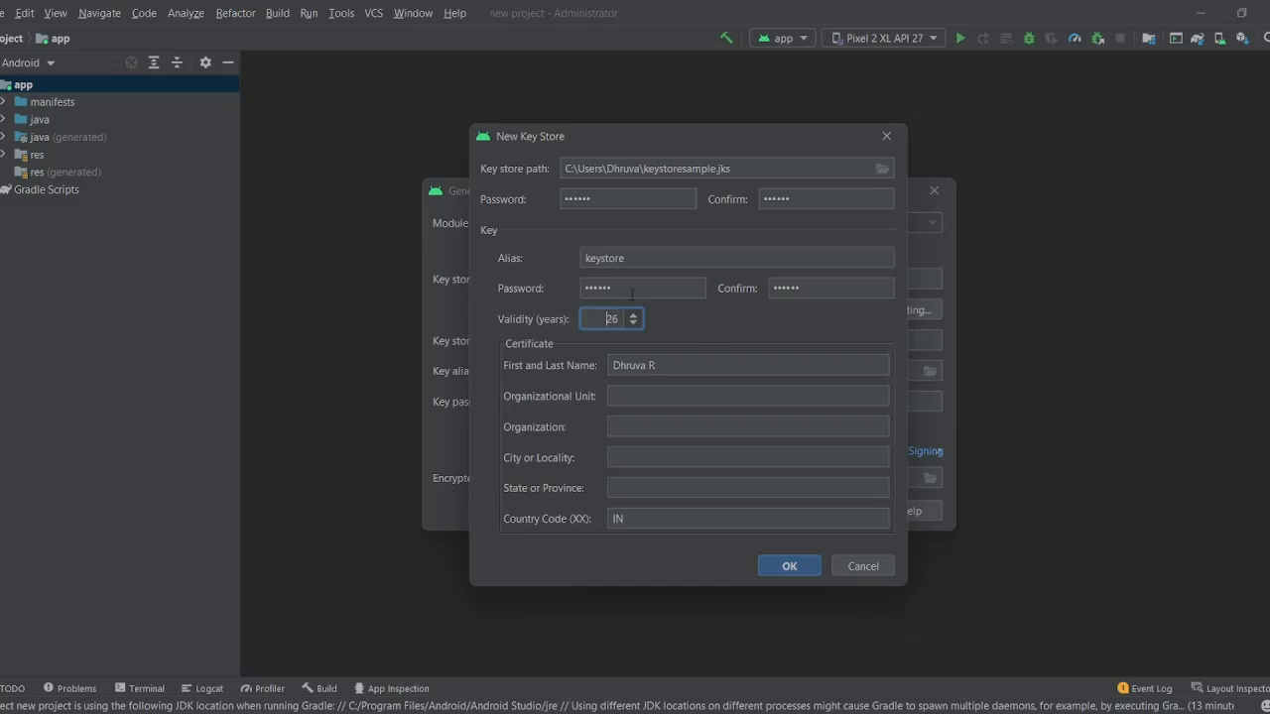
double_click(612, 318)
click(595, 317)
drag(606, 319, 620, 318)
text(30)
click(784, 569)
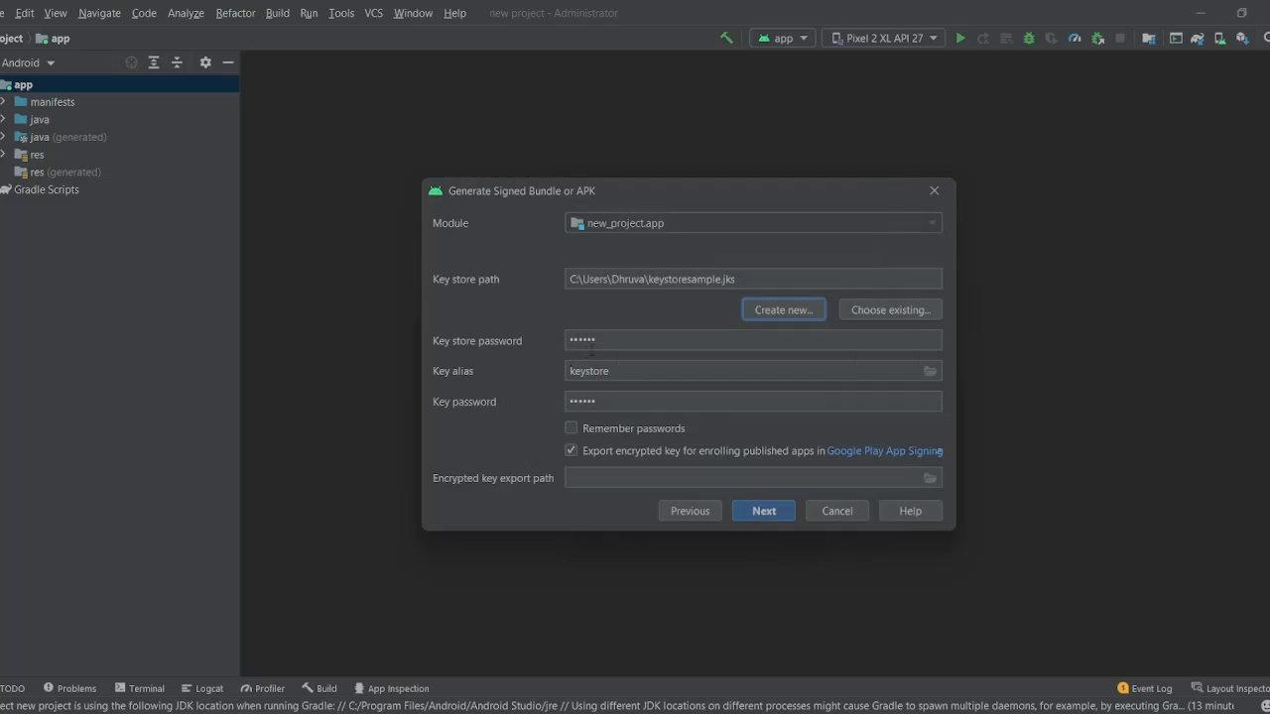
- Enable Remember passwords for the keystore
drag(610, 342, 526, 339)
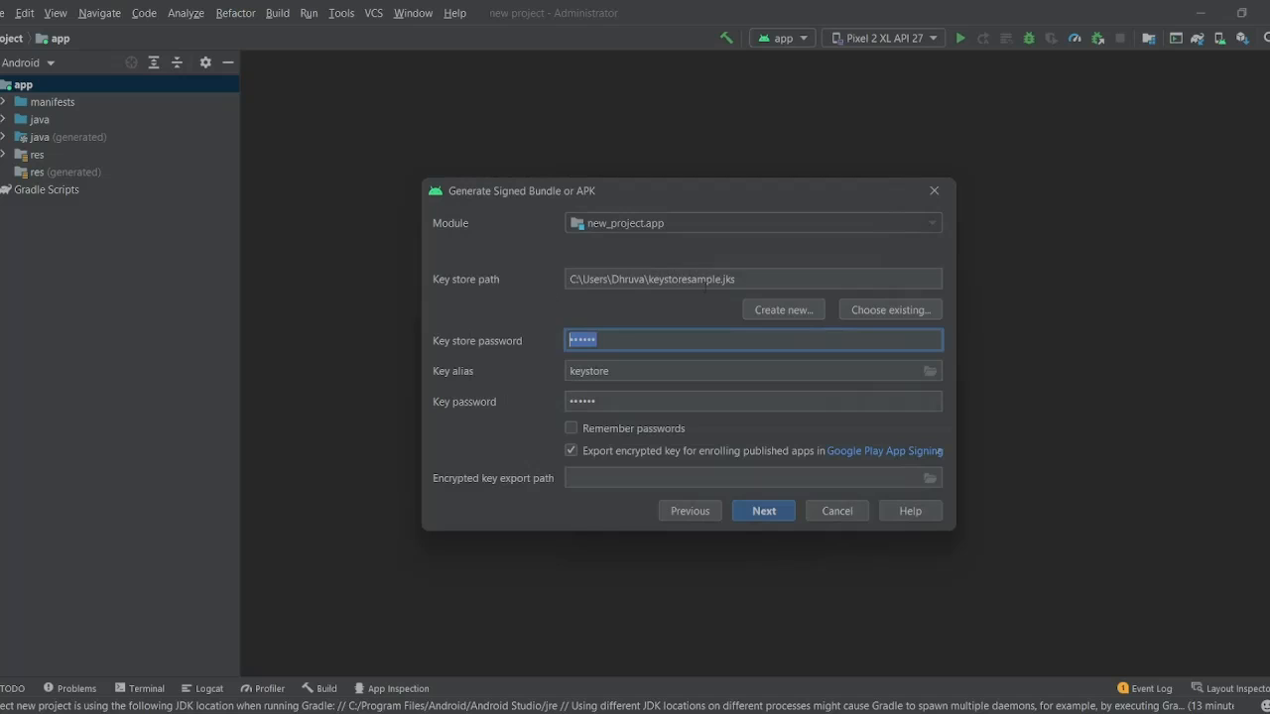
click(666, 339)
click(625, 427)
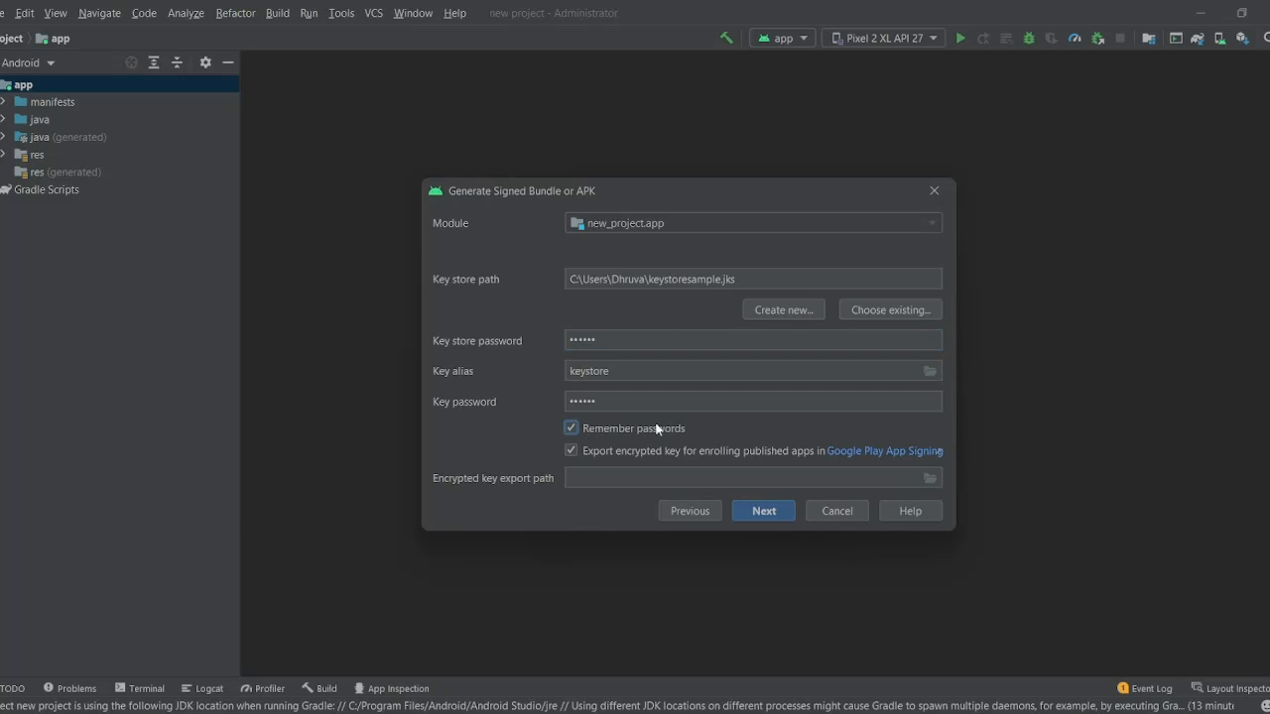
click(766, 509)
- Set the encrypted key export folder to the user's home folder and proceed
click(931, 480)
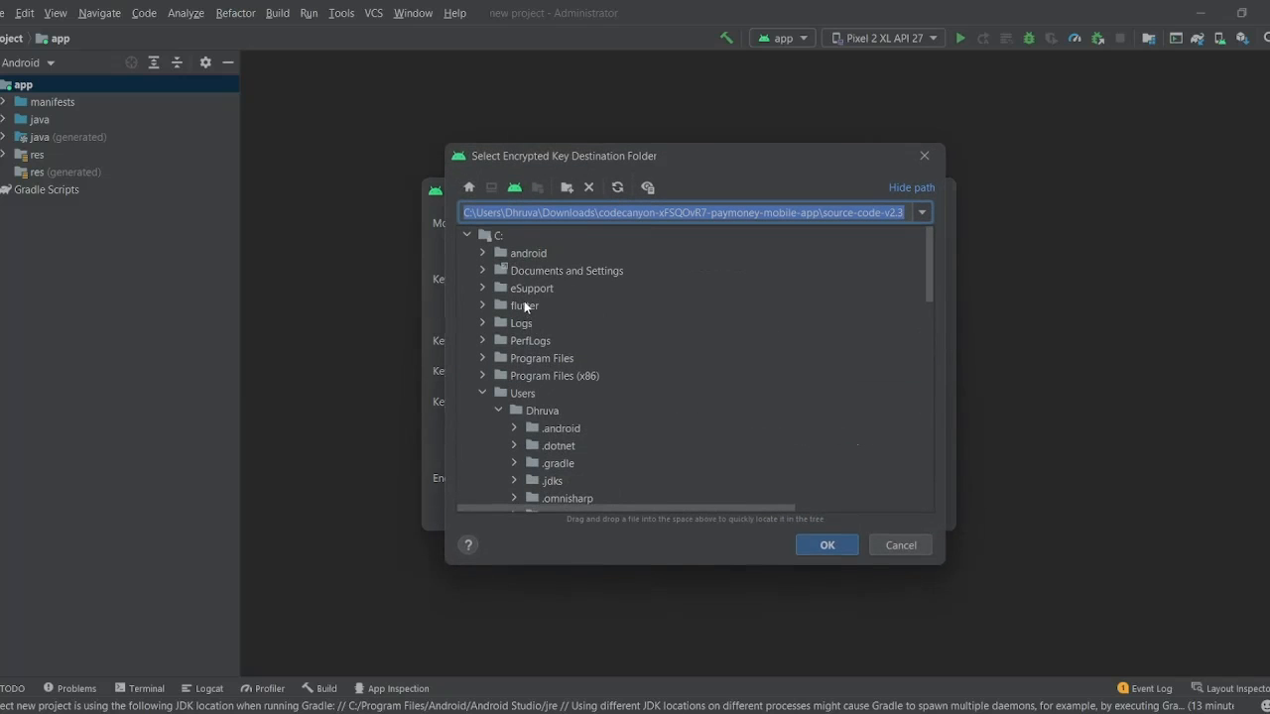
click(504, 395)
click(551, 409)
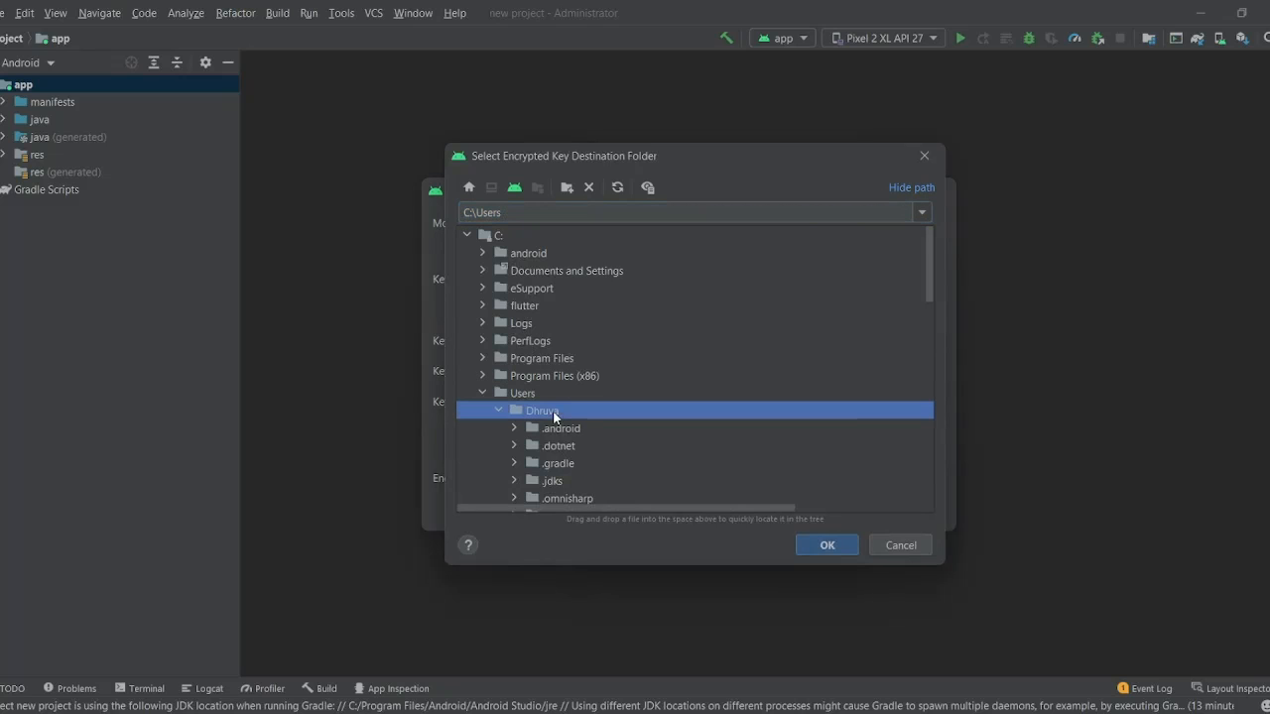
click(829, 548)
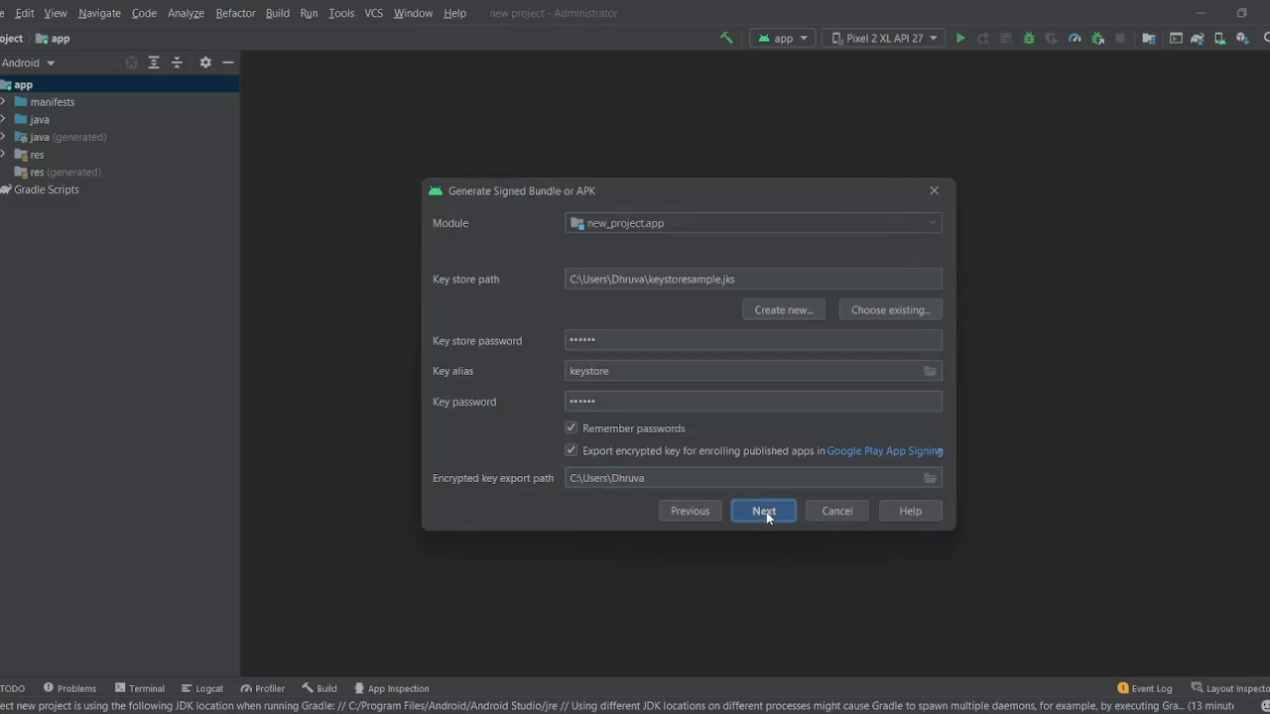
click(766, 512)
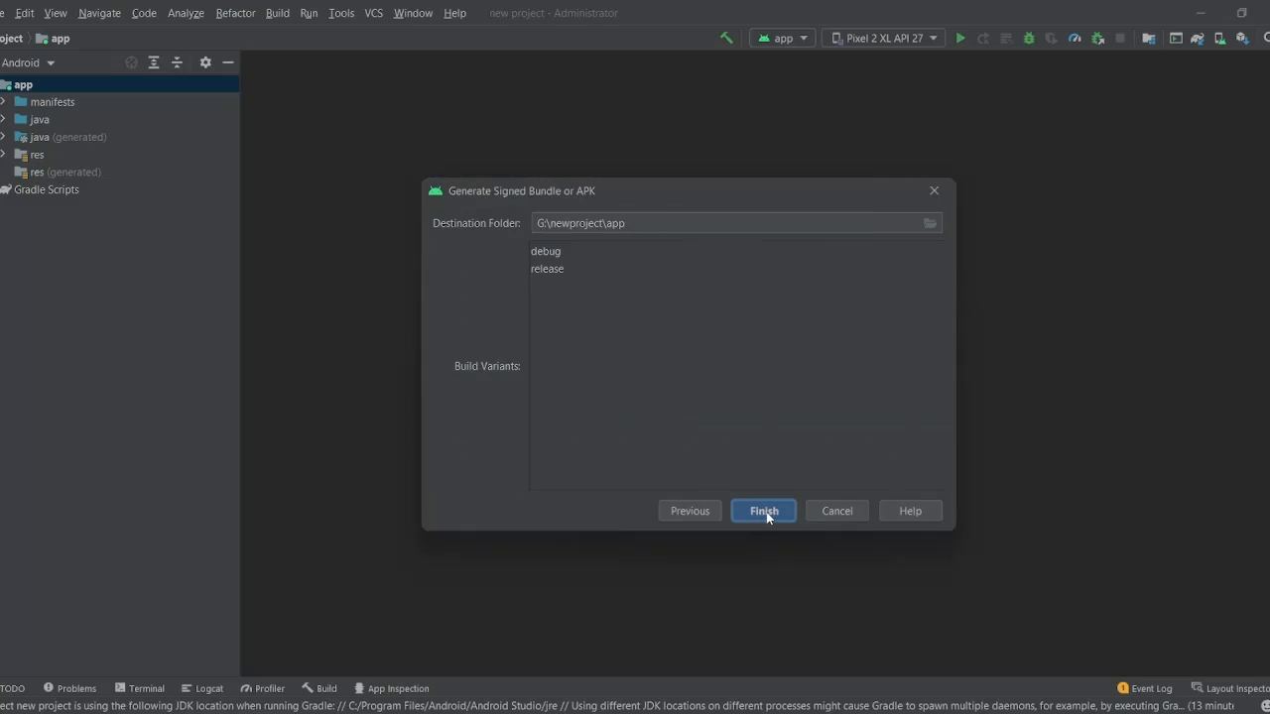
- Choose the release build variant and finish to start the bundleRelease build
click(576, 268)
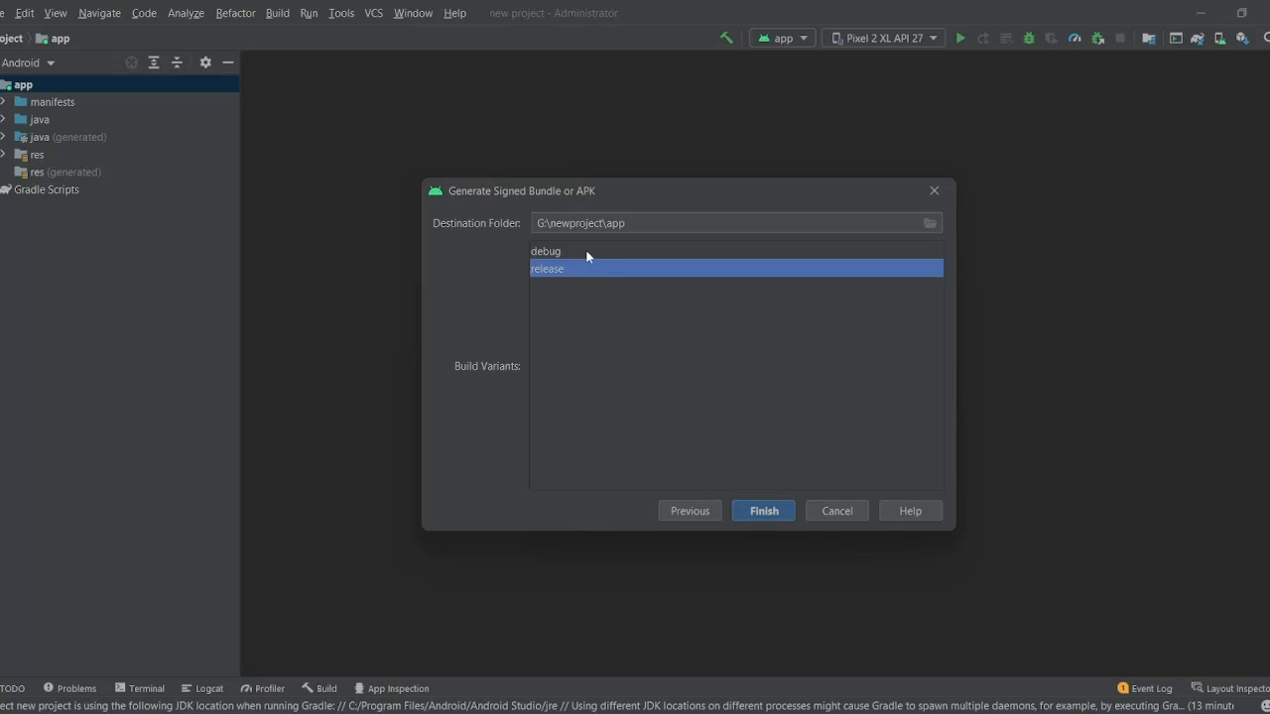
click(586, 252)
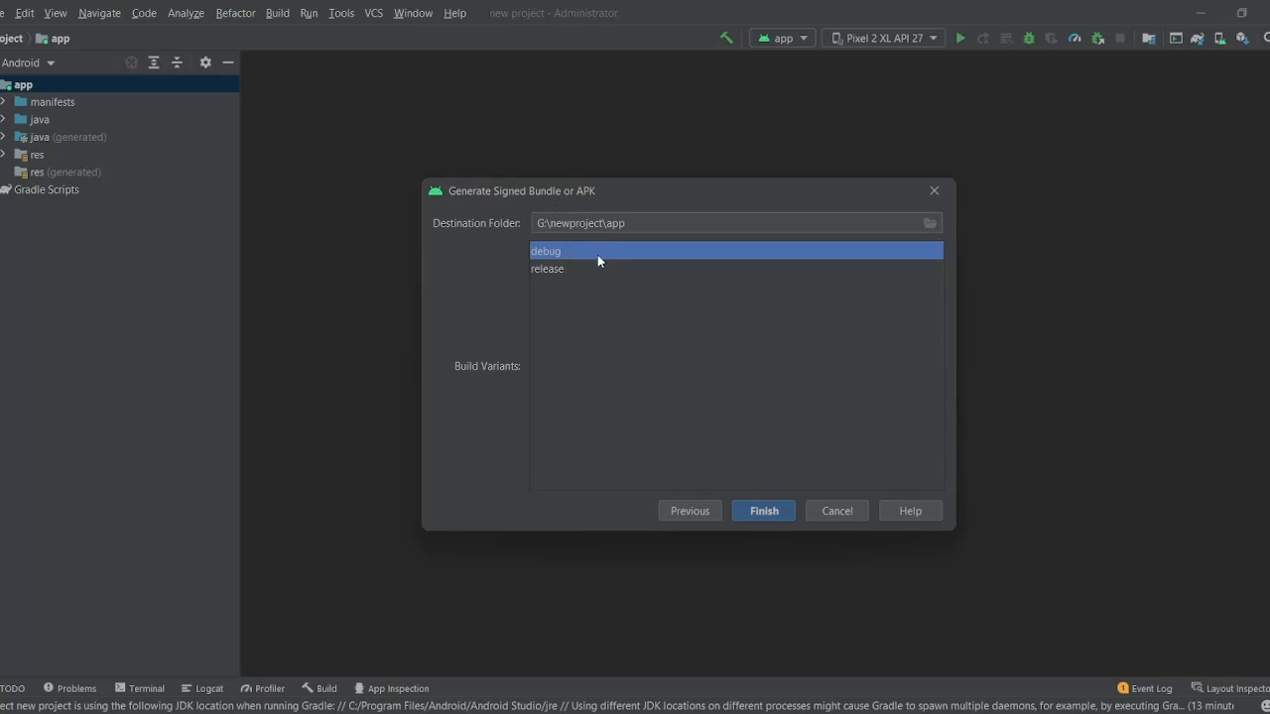
click(575, 269)
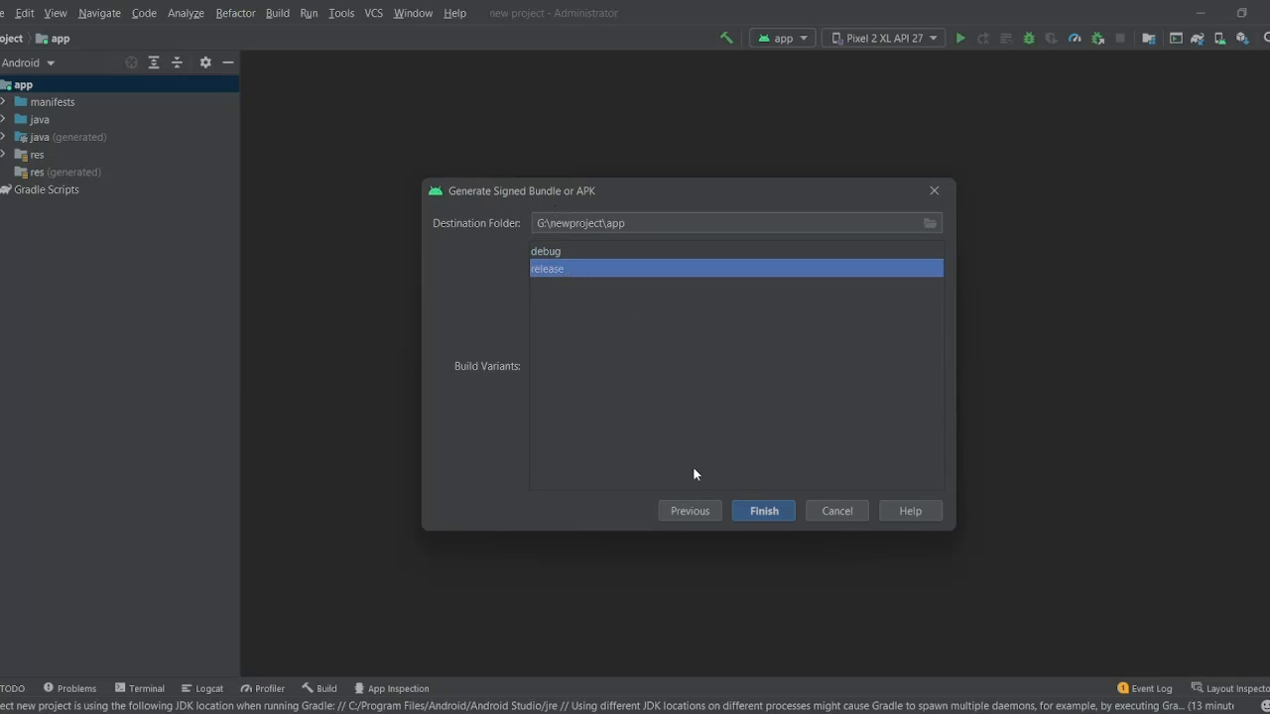
click(750, 512)
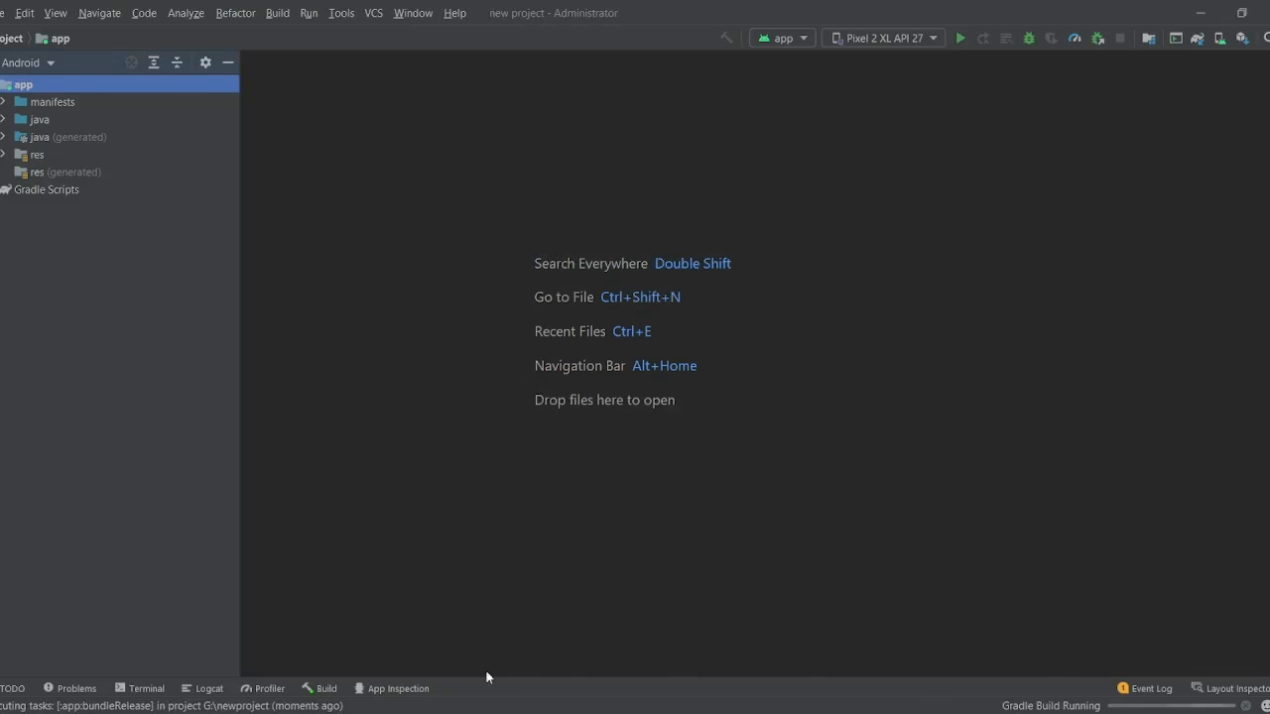
- Show the BUILD SUCCESSFUL output and expand the bundle-generated notification to locate app-release.aab
click(332, 688)
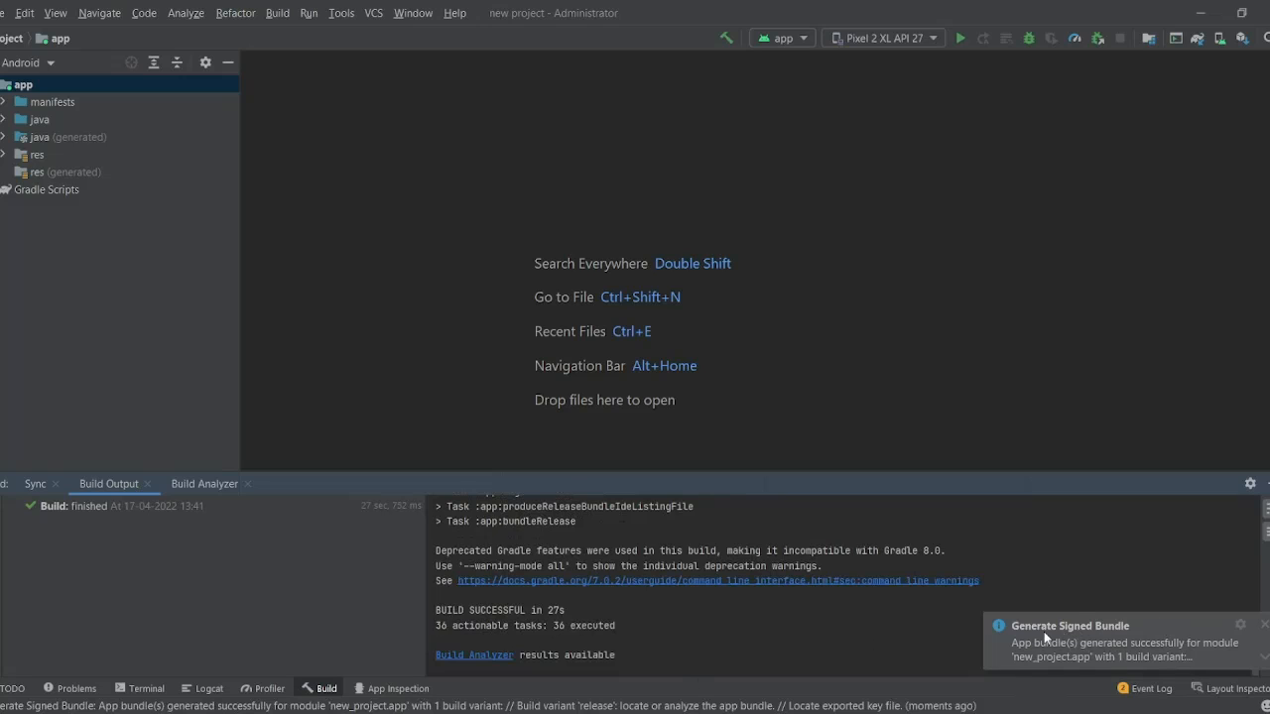
click(1176, 658)
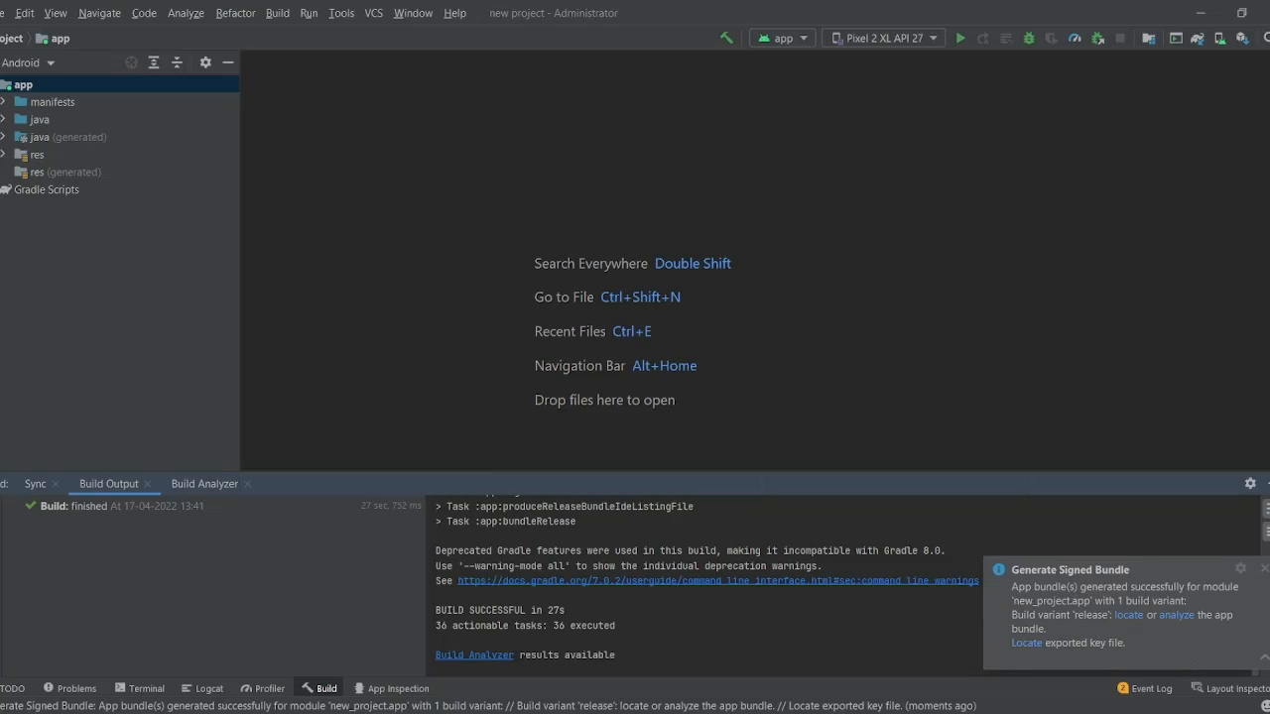
click(1257, 659)
click(1257, 659)
click(1128, 616)
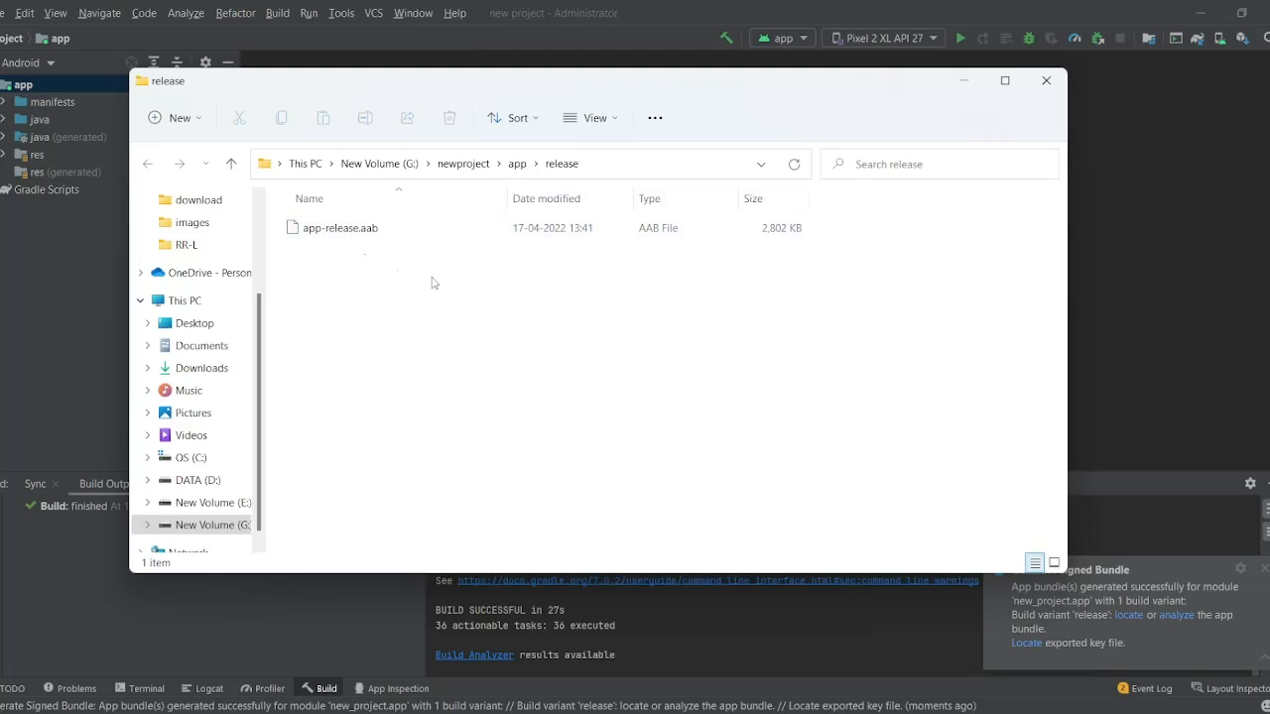
- Minimize the Explorer window showing app-release.aab in app\release
click(961, 92)
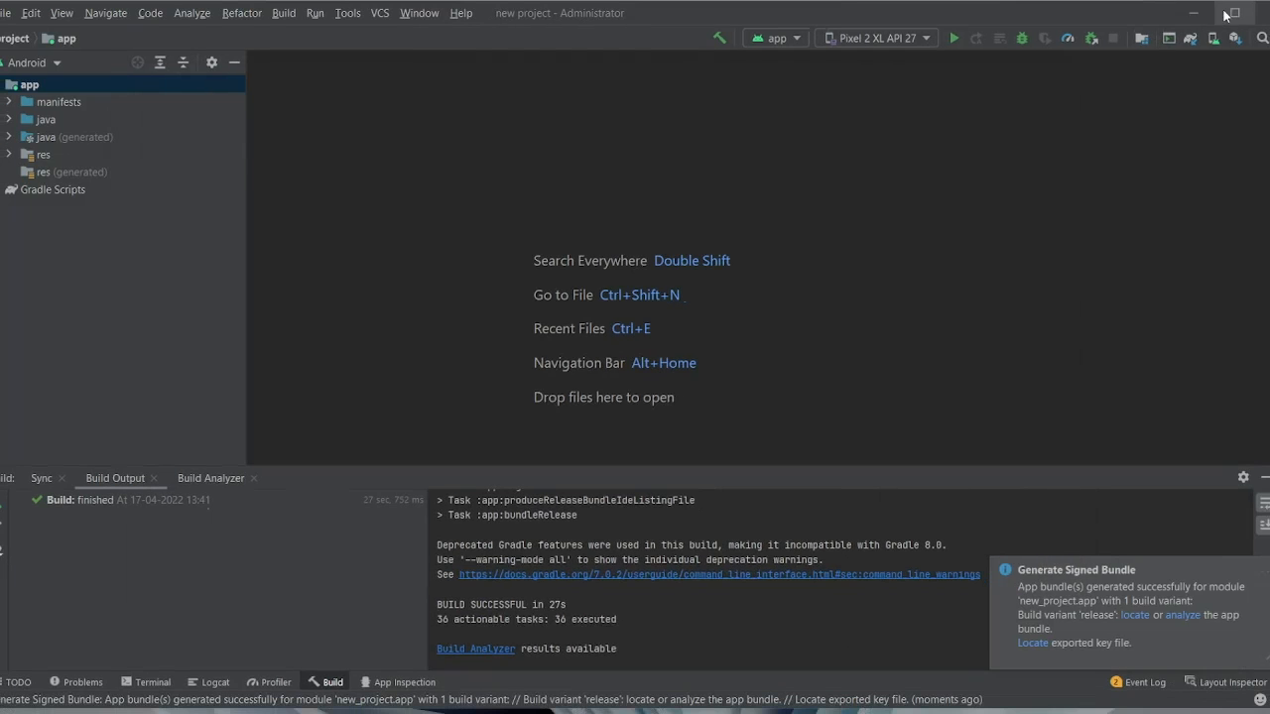
- Minimize Android Studio and bring the OBS Studio window to the front
click(1202, 20)
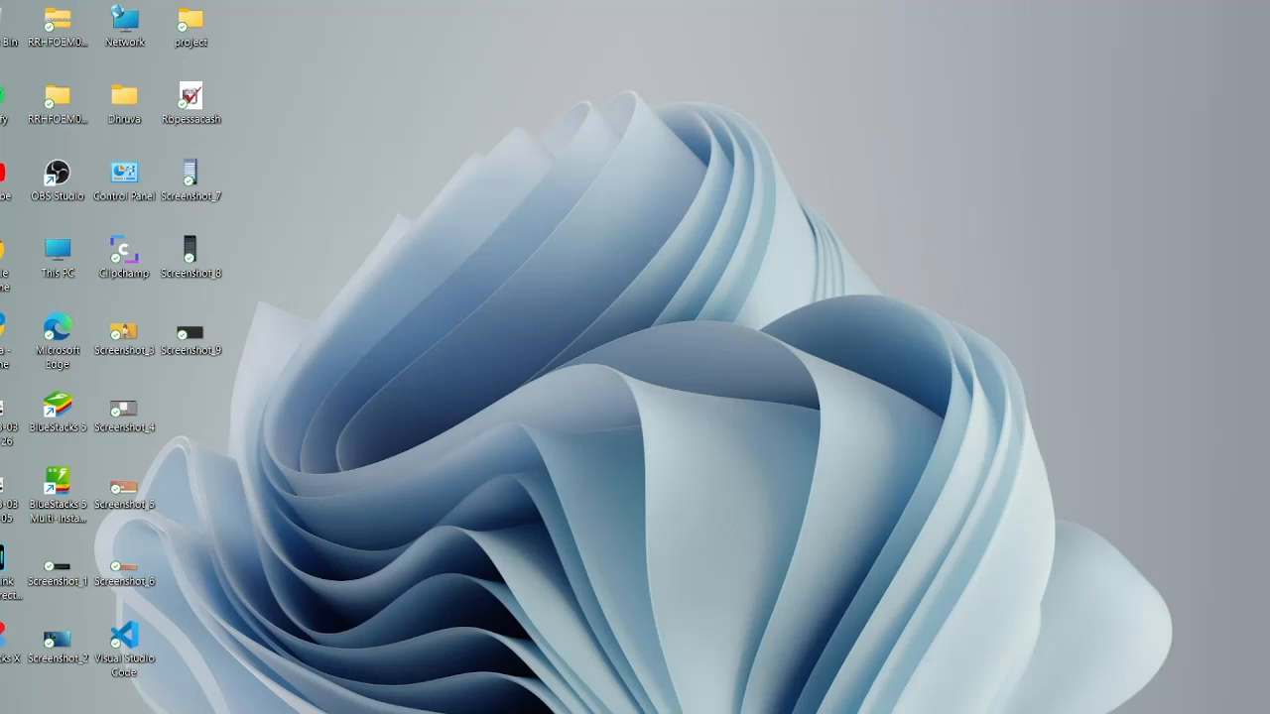
click(788, 712)
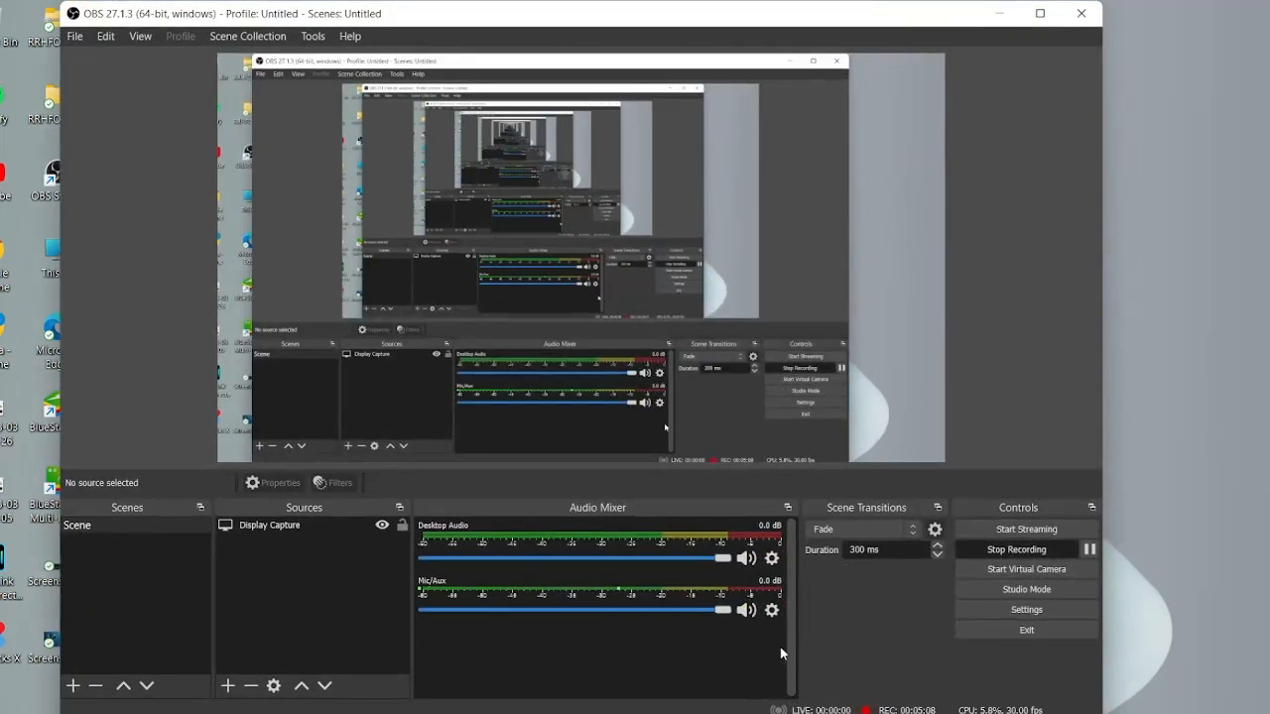